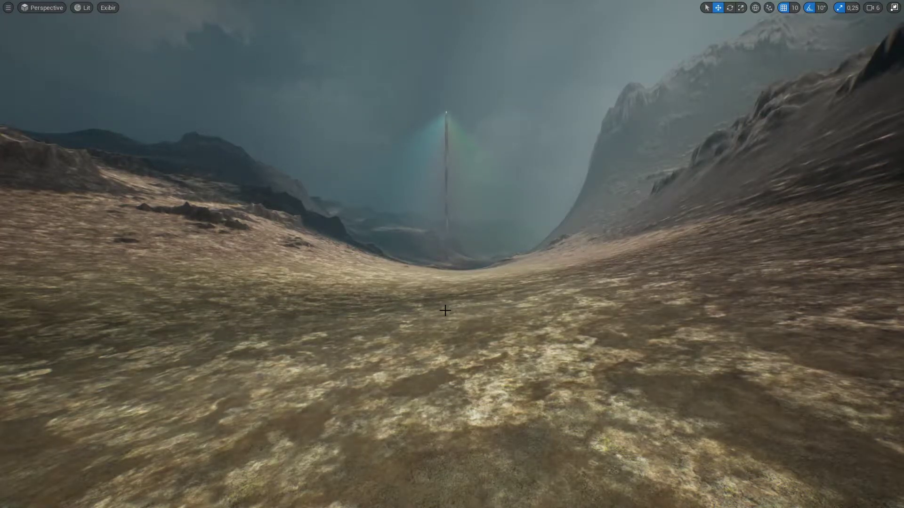
Press F11 to restore the full Rocky_Hills_04 editor layout with menus and panels
key("F11")
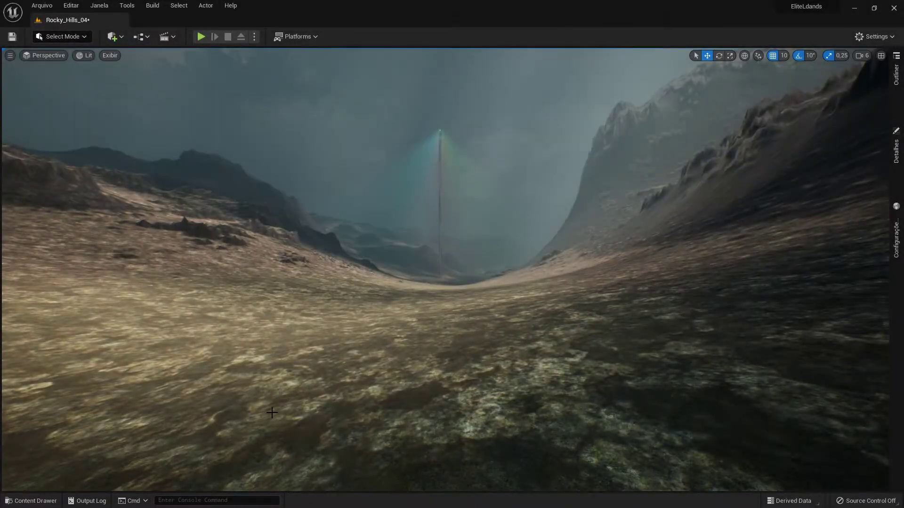
Create an Actor-based Blueprint Class named 'Luz' in Content/Blueprints and open it in the Blueprint editor
left_click(31, 500)
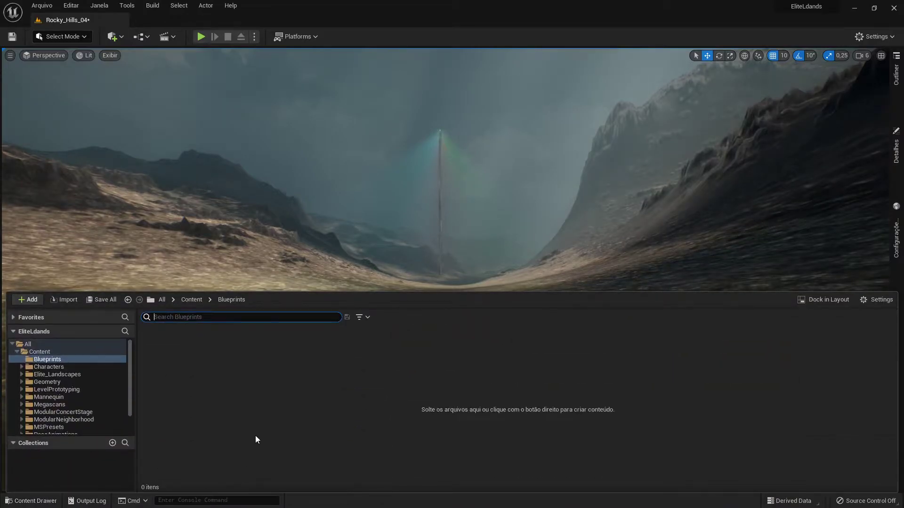
right_click(256, 376)
mouse_move(272, 367)
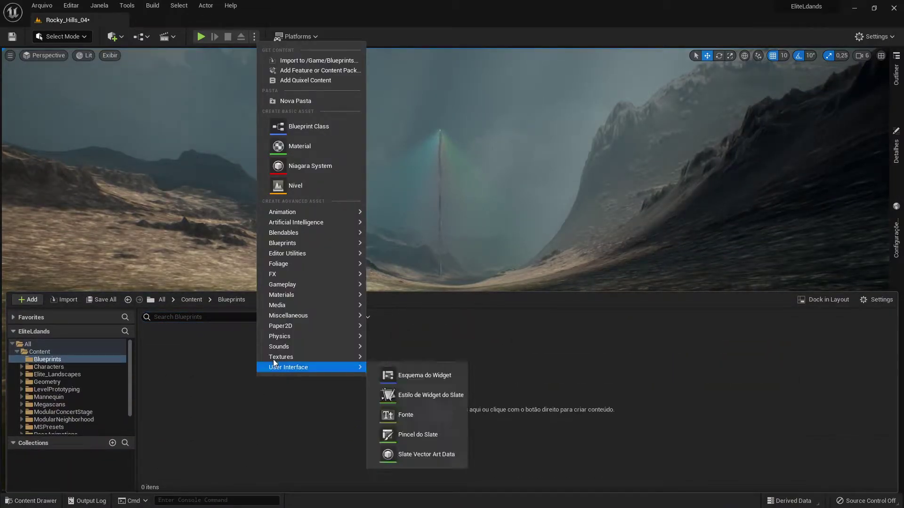
left_click(304, 130)
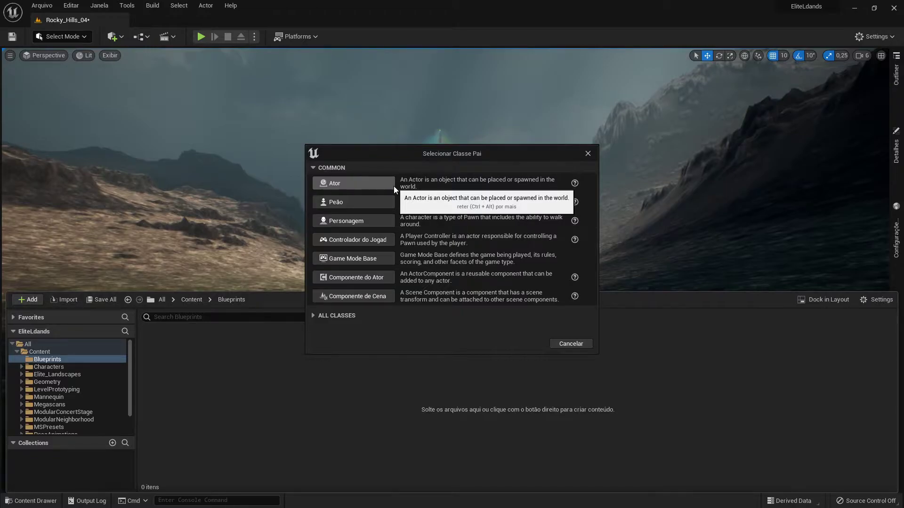
left_click(393, 185)
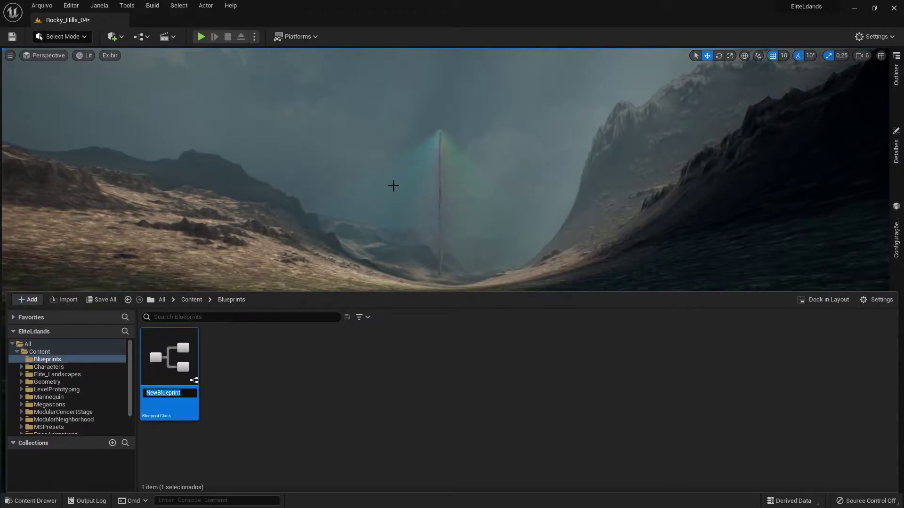
type("Luz")
key("Return")
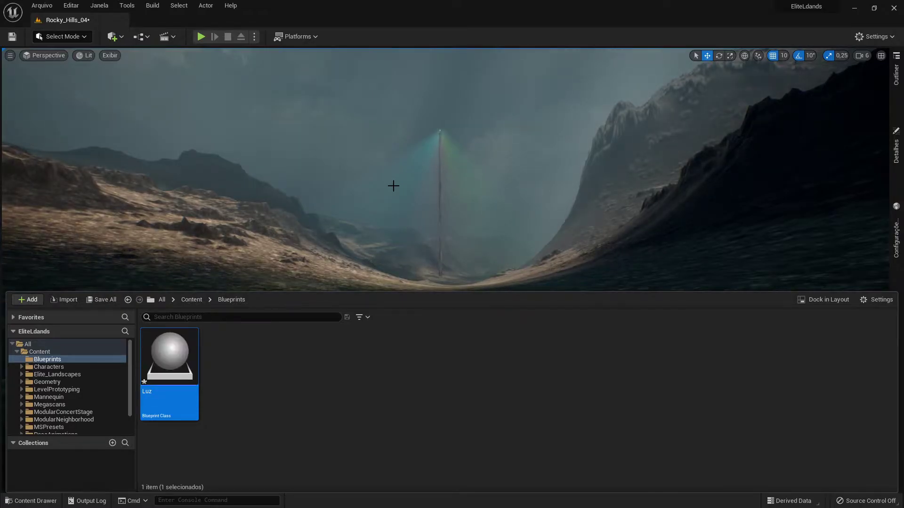
double_click(162, 352)
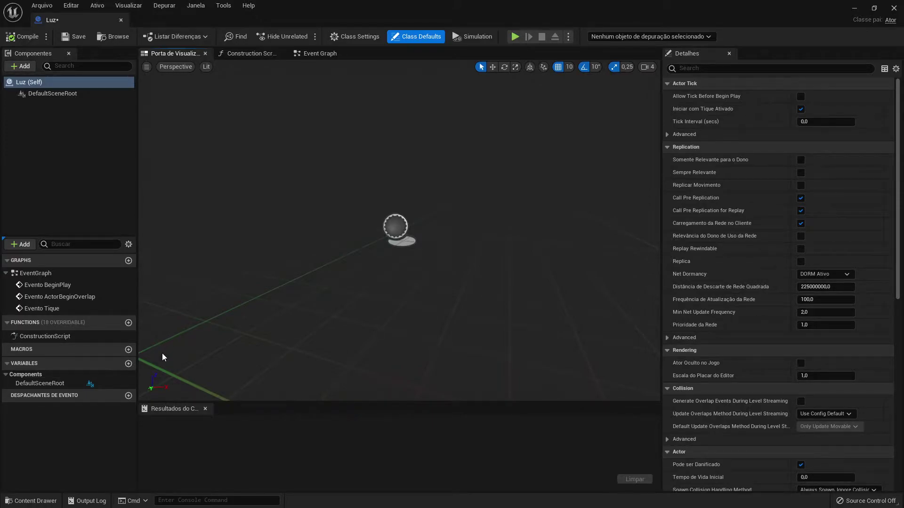
Orbit the Luz preview viewport and bring up the Components panel's Add list
left_click_drag(304, 261, 305, 244)
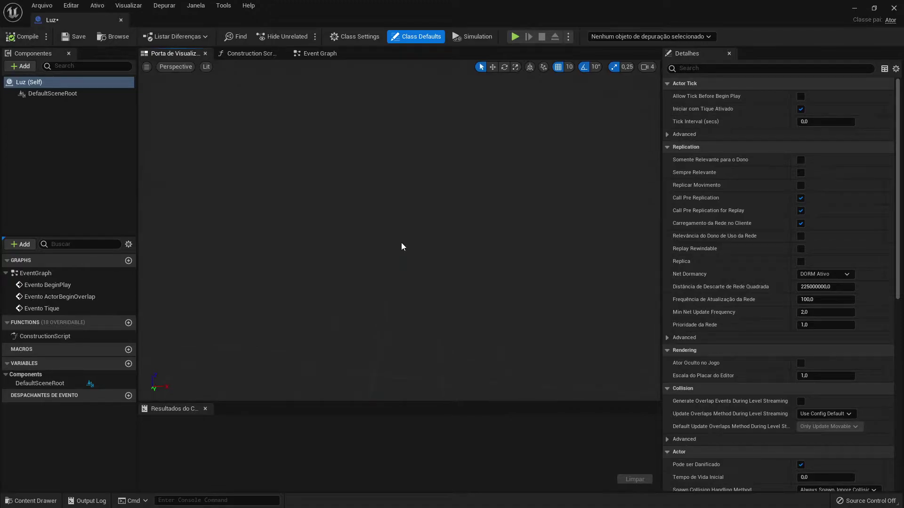
mouse_move(402, 244)
left_mouse_down()
mouse_move(391, 222)
mouse_move(402, 242)
left_mouse_up()
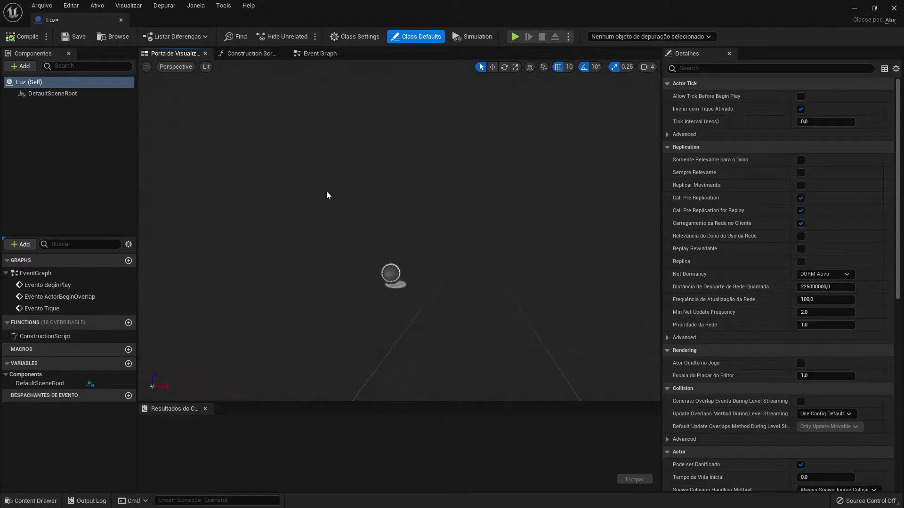
left_click(17, 66)
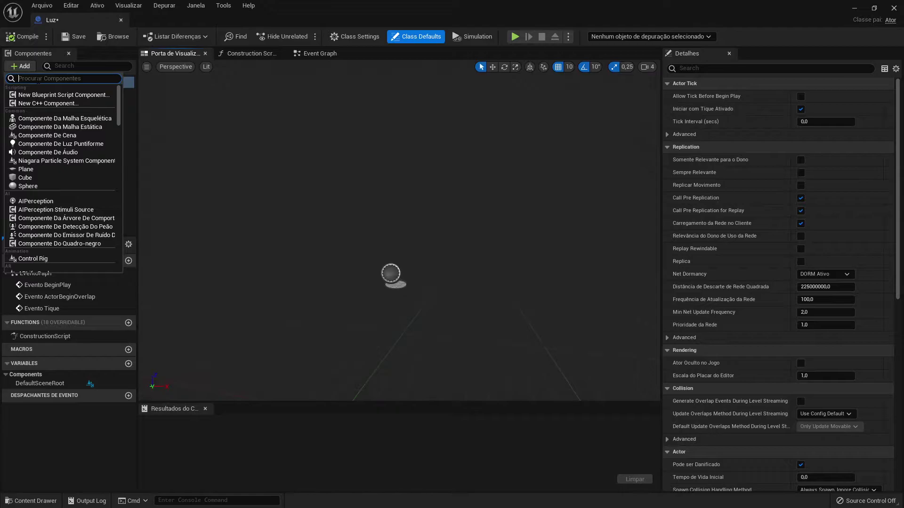
Add a SpotLight component, raise it to Z 190 and rotate it to point downward
type("Luz")
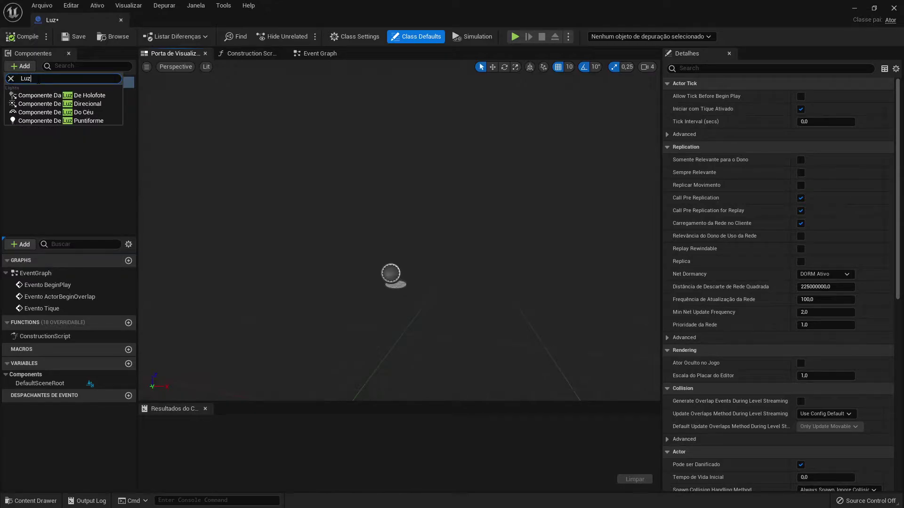
left_click(51, 95)
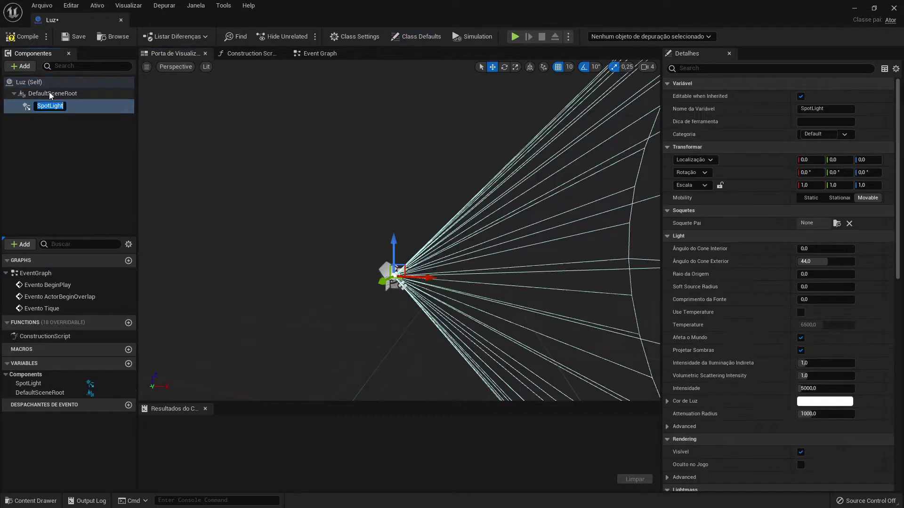
key("Return")
left_click_drag(394, 249, 393, 158)
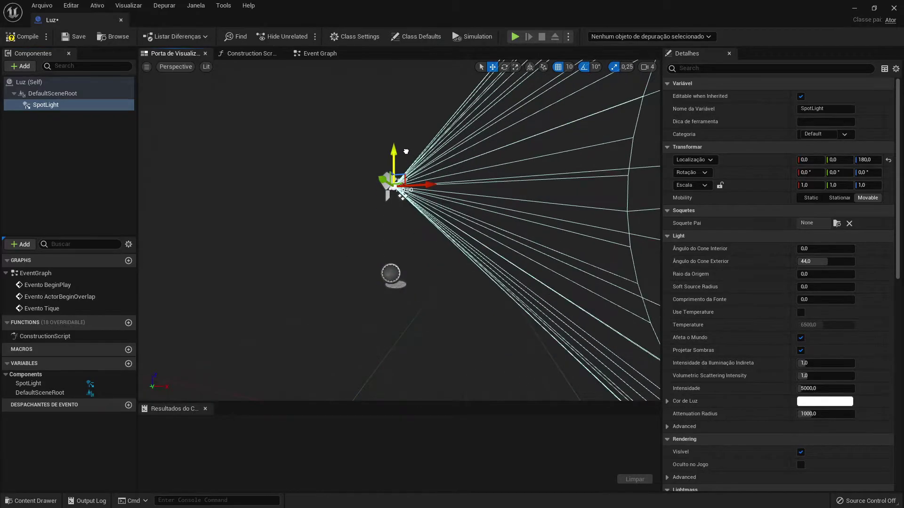
key("e")
mouse_move(445, 181)
left_mouse_down()
mouse_move(402, 189)
mouse_move(410, 226)
left_mouse_up()
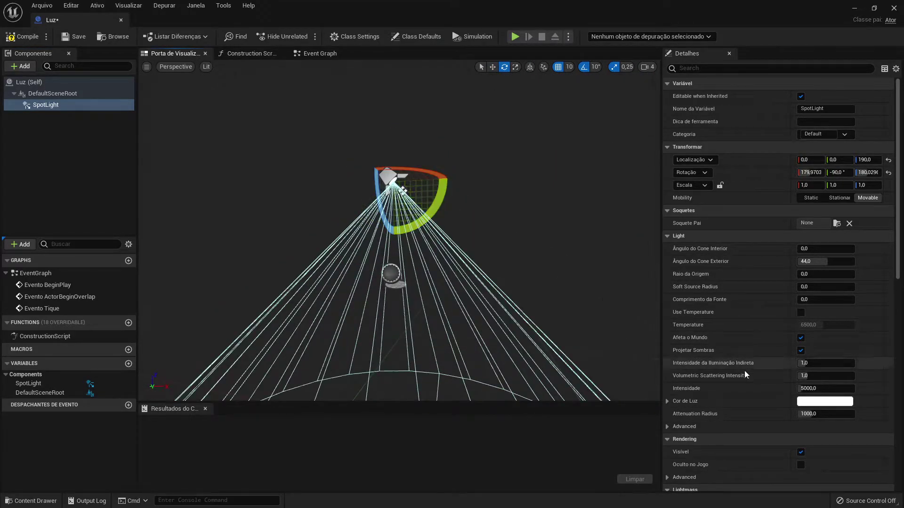
Widen the inner cone, set intensity 2000000 and a magenta light colour, and adjust attenuation radius
left_click_drag(812, 248, 842, 248)
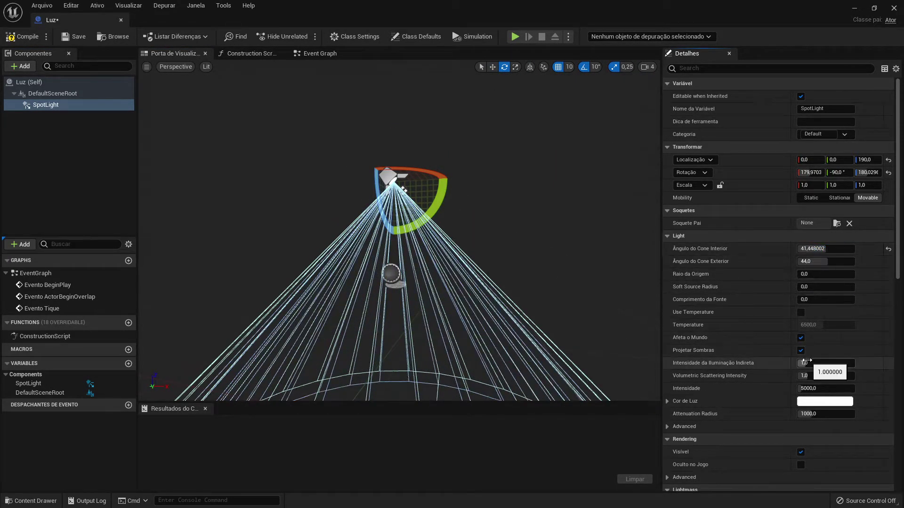
left_click(805, 388)
type("2000000")
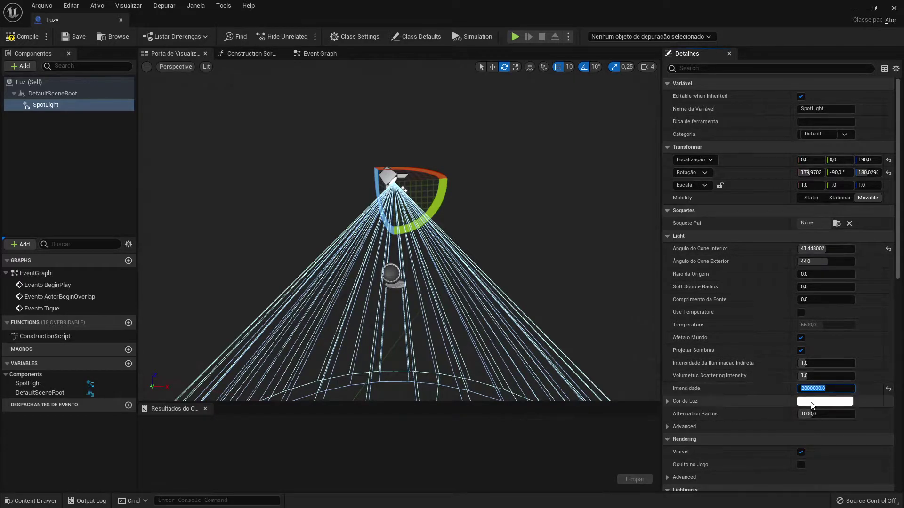
left_click(825, 401)
left_click(690, 304)
left_click(732, 492)
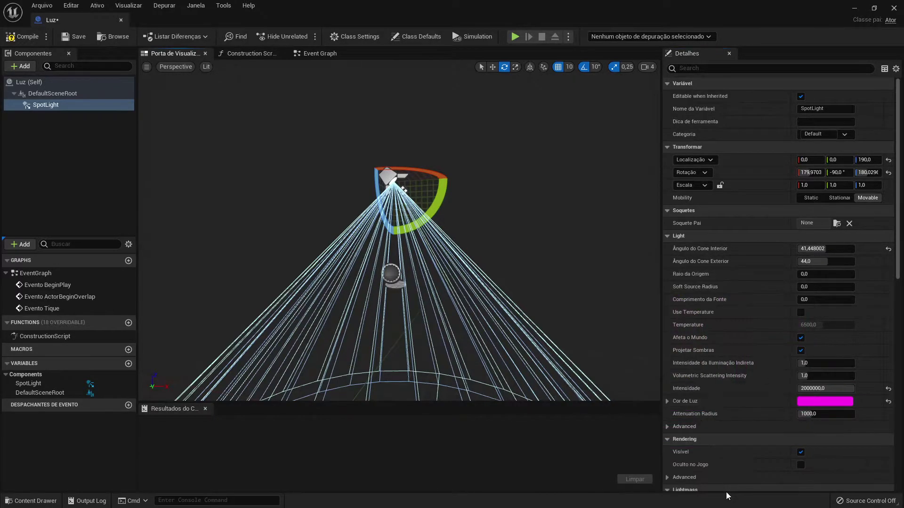
mouse_move(806, 414)
left_mouse_down()
mouse_move(777, 413)
mouse_move(796, 413)
left_mouse_up()
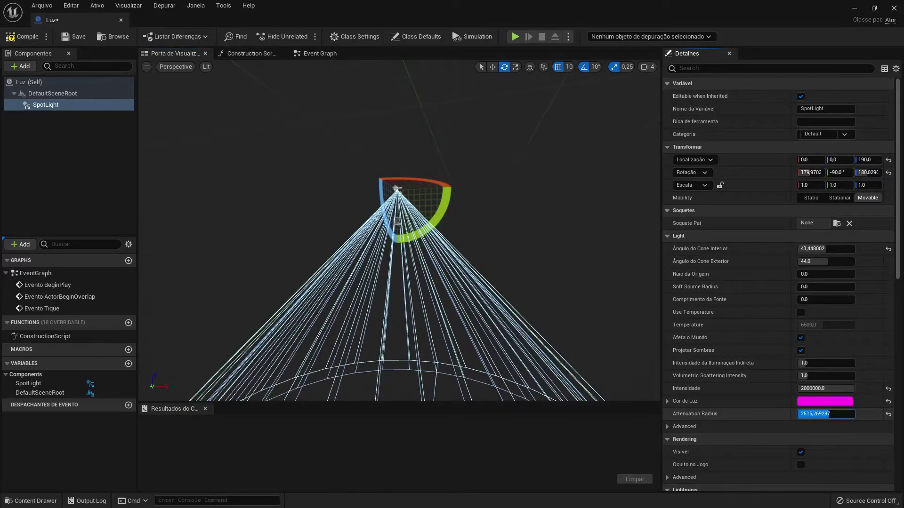
Add a Box collision component to Luz and scale it uniformly to 3.0
left_click(76, 190)
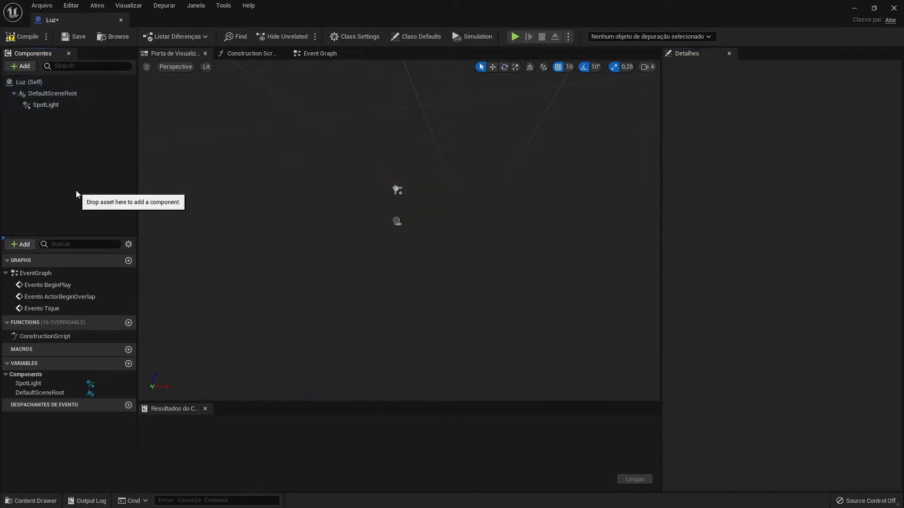
left_click(24, 65)
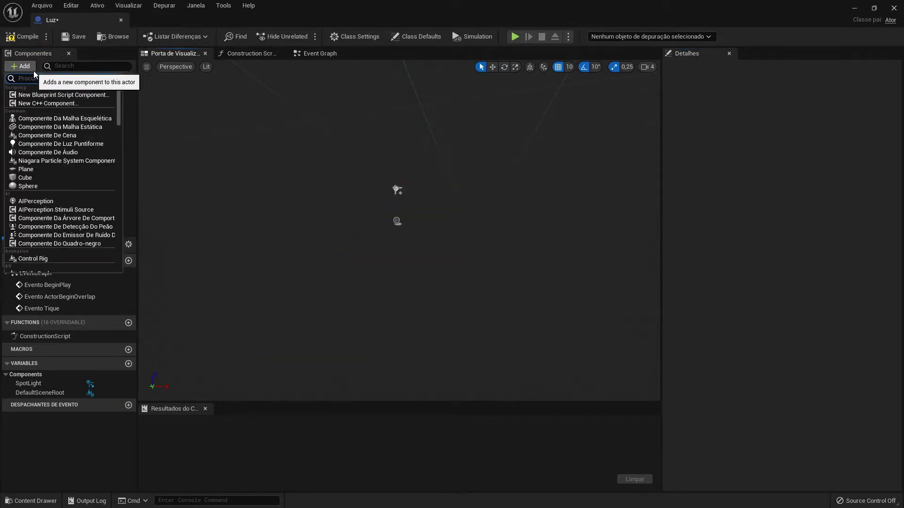
type("box")
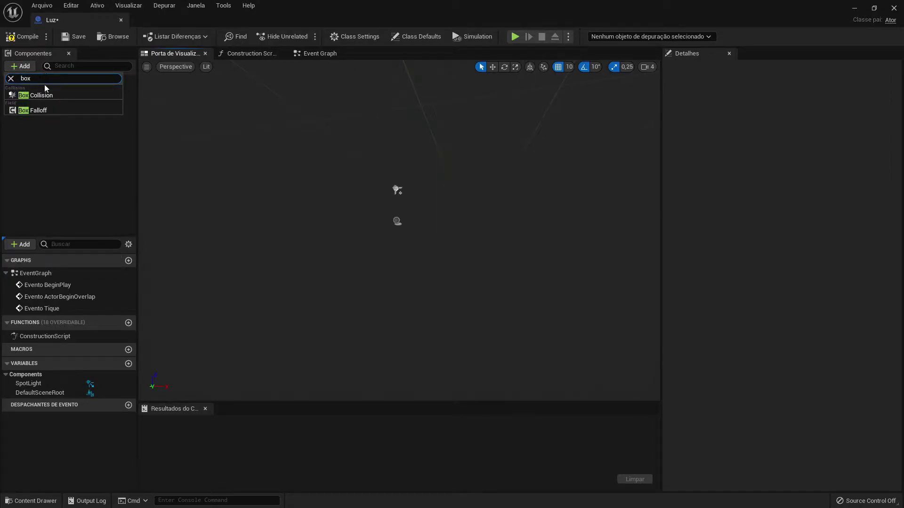
left_click(51, 95)
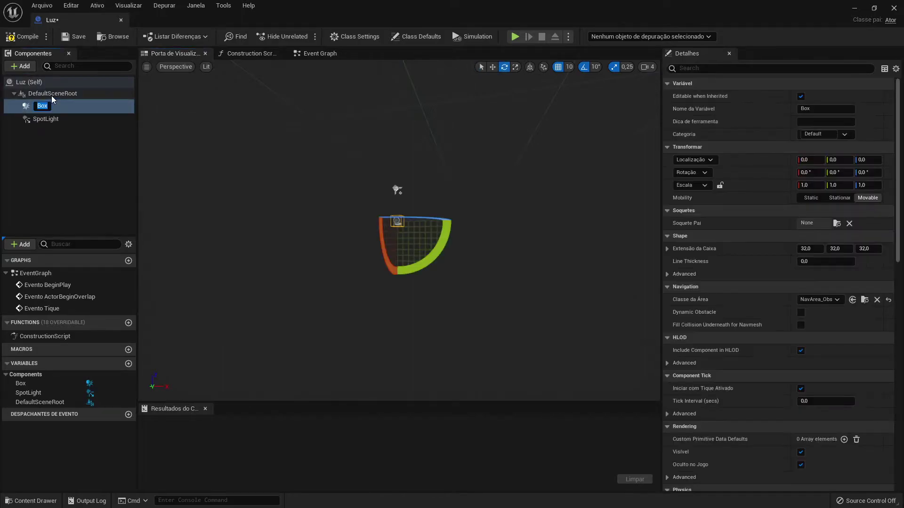
key("Return")
scroll(381, 245, "up", 5)
scroll(381, 245, "down", 5)
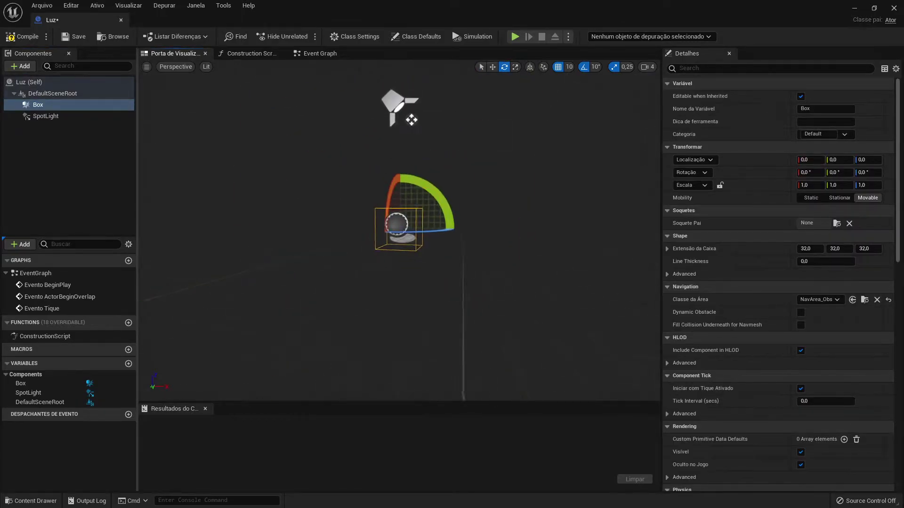
key("r")
mouse_move(400, 262)
left_mouse_down()
mouse_move(414, 245)
mouse_move(400, 217)
left_mouse_up()
In the Event Graph, select Box and add its On Component Begin Overlap event from the Details Eventos section
key("w")
key("r")
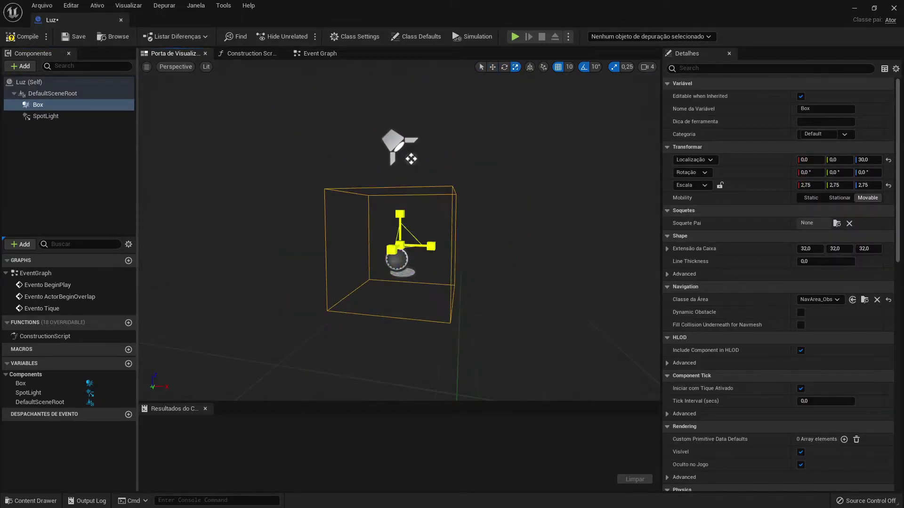
key("w")
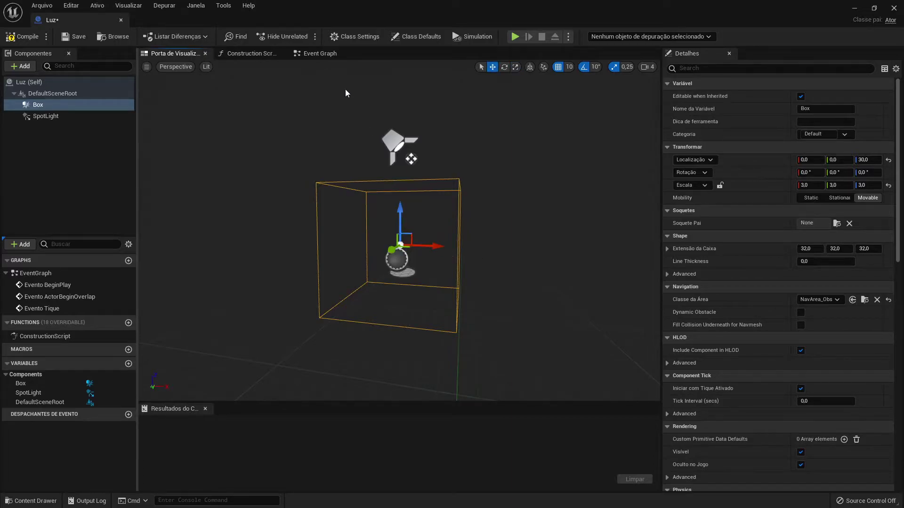
left_click(317, 55)
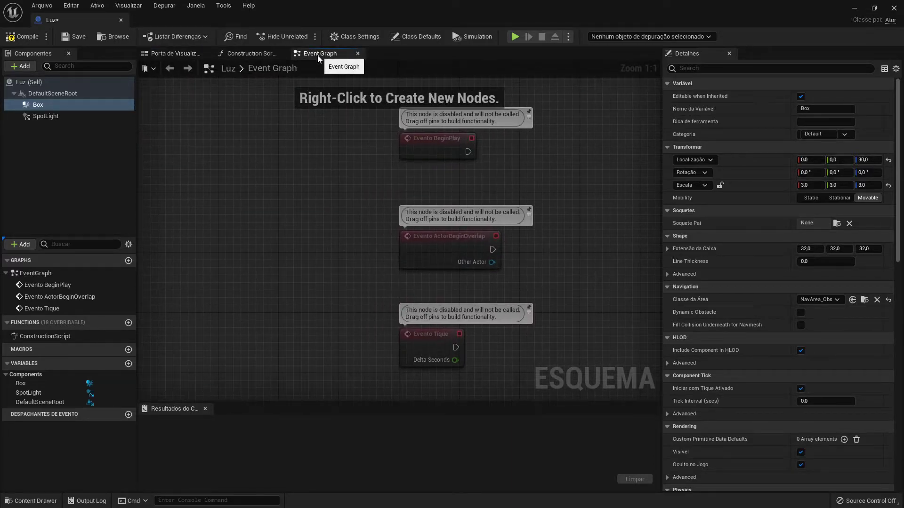
right_click(43, 105)
mouse_move(66, 123)
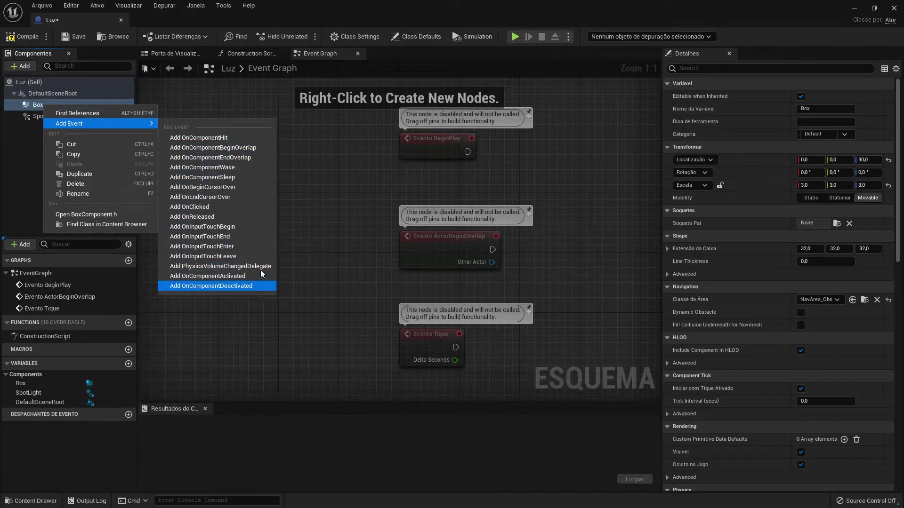
left_click(31, 106)
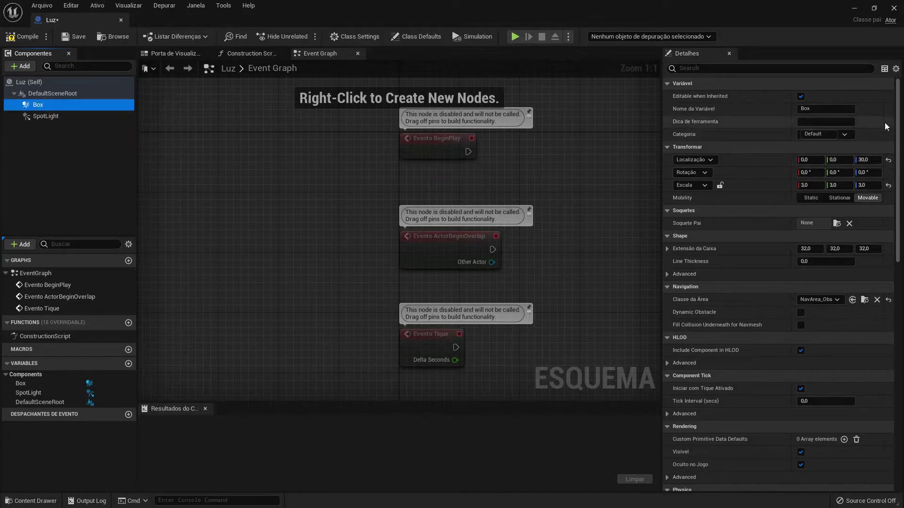
scroll(888, 235, "down", 15)
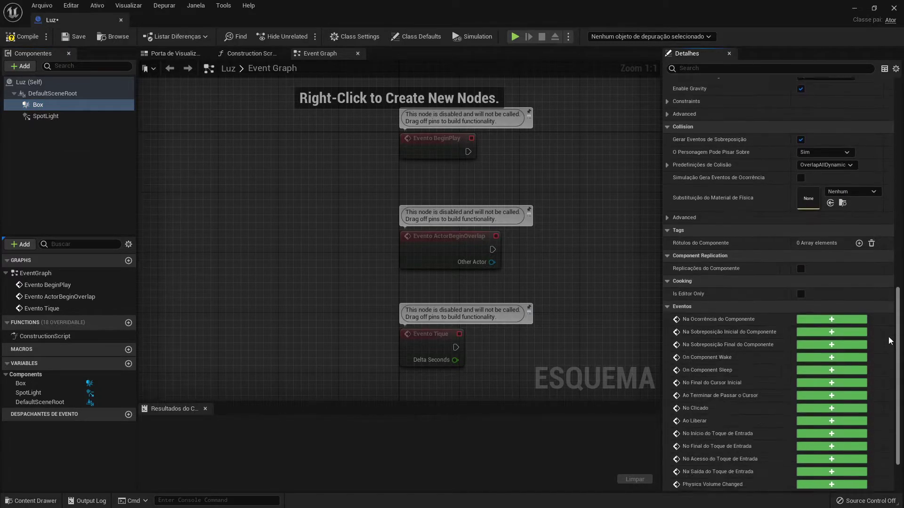
scroll(888, 337, "down", 5)
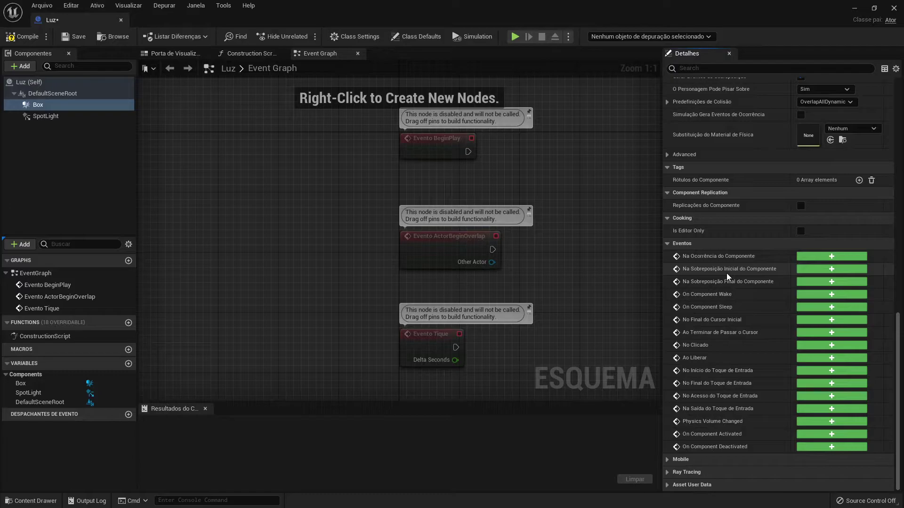
left_click(804, 269)
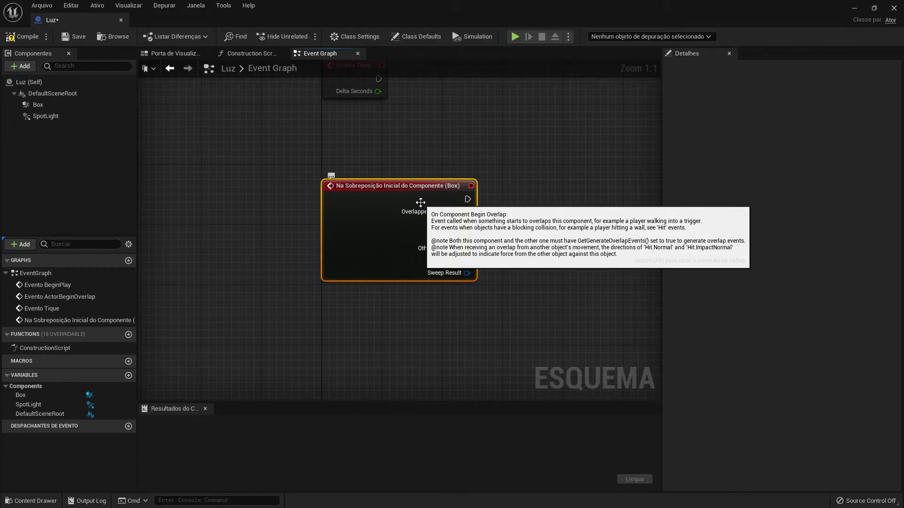
Change the Box collision preset from OverlapAllDynamic to OverlapOnlyPawn
left_click(38, 105)
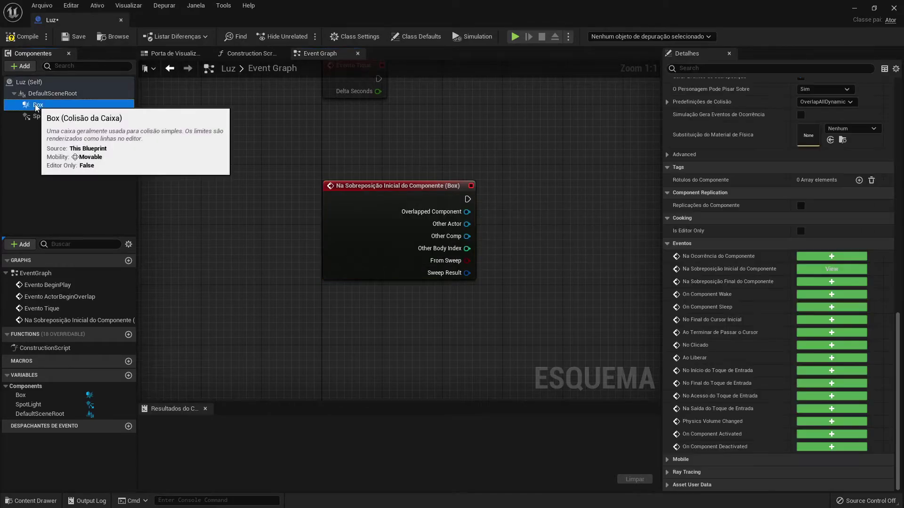
scroll(810, 212, "up", 5)
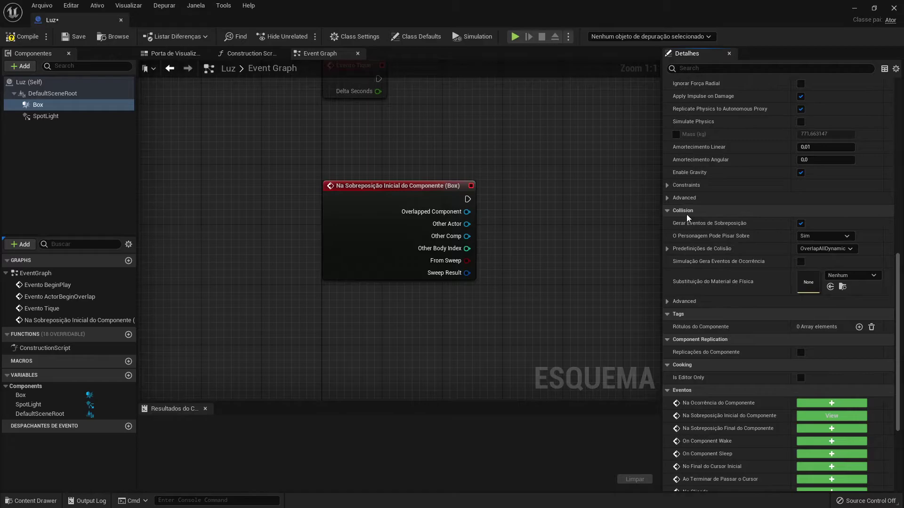
left_click(850, 250)
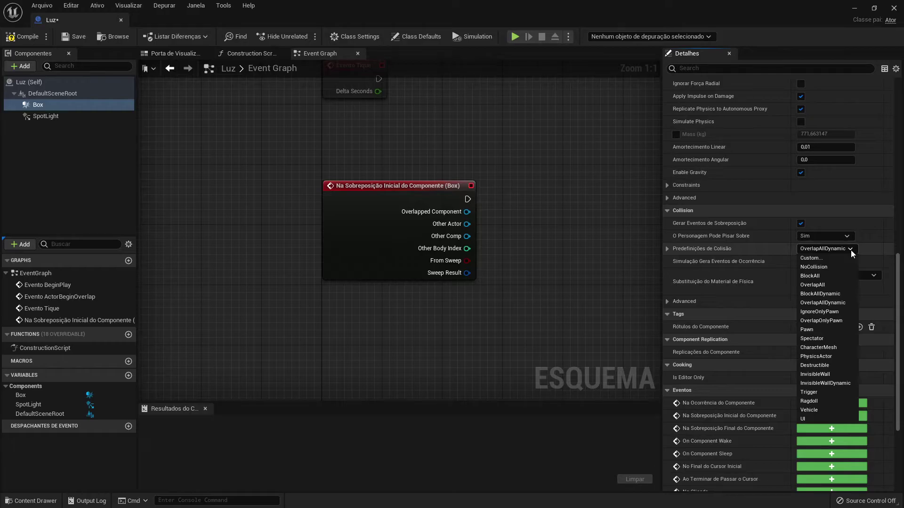
left_click(811, 320)
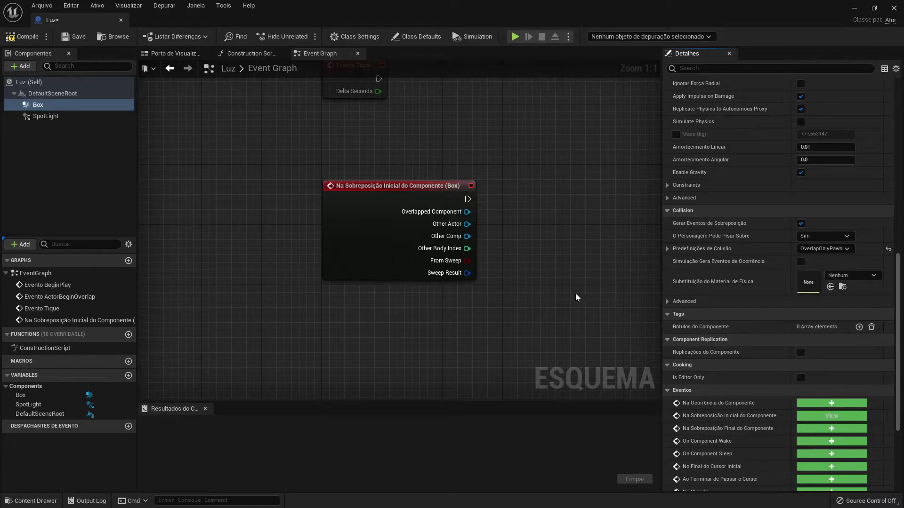
right_click_drag(576, 295, 396, 305)
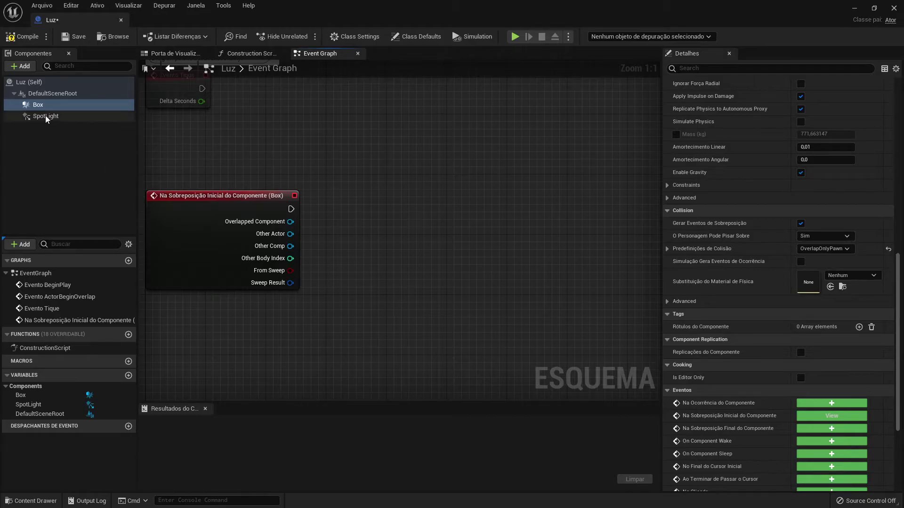
Add a Spot Light reference and wire the Box overlap event into an Alternar Visibilidade node
left_click_drag(45, 116, 404, 275)
left_click_drag(375, 286, 369, 288)
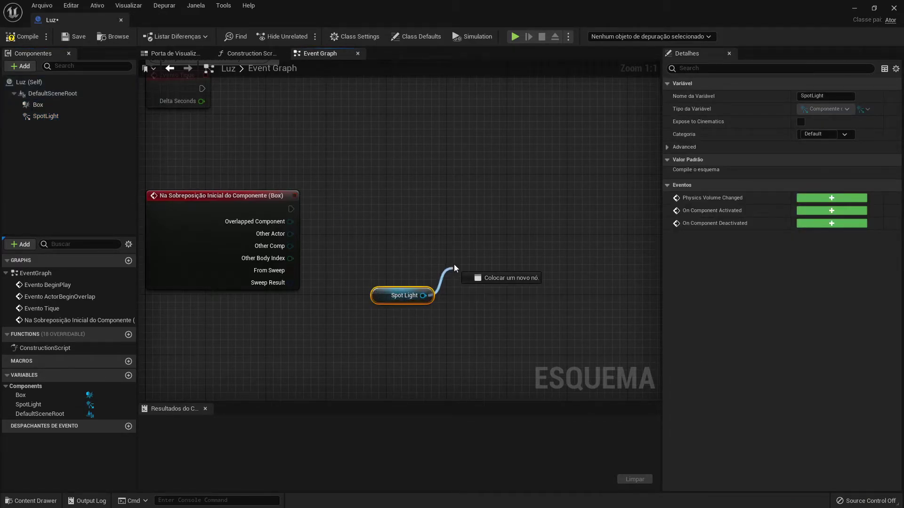
left_click_drag(422, 295, 461, 262)
type("alternar")
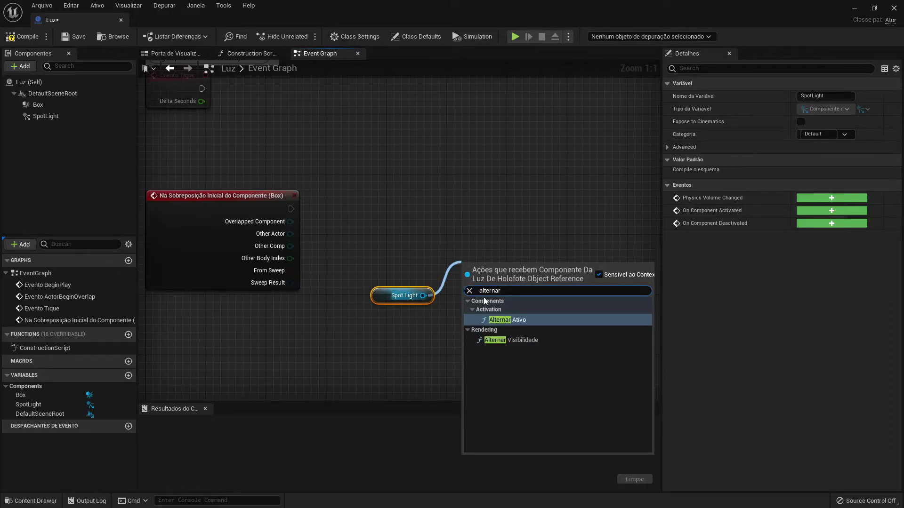
left_click(550, 342)
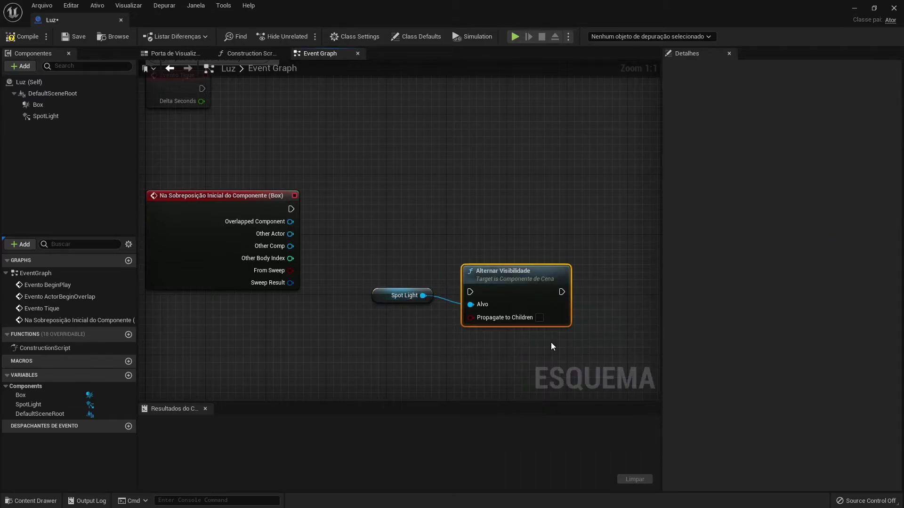
left_click_drag(527, 264, 570, 190)
left_click_drag(516, 217, 293, 212)
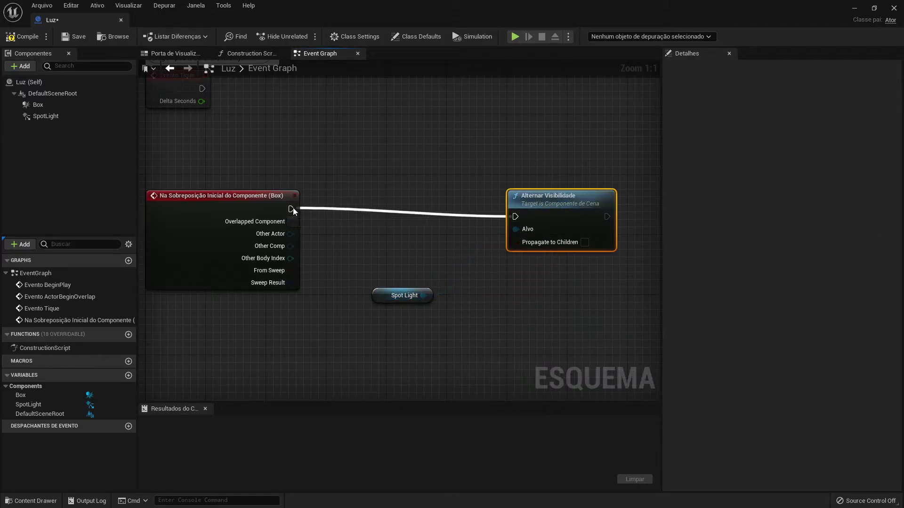
key("q")
left_click(382, 180)
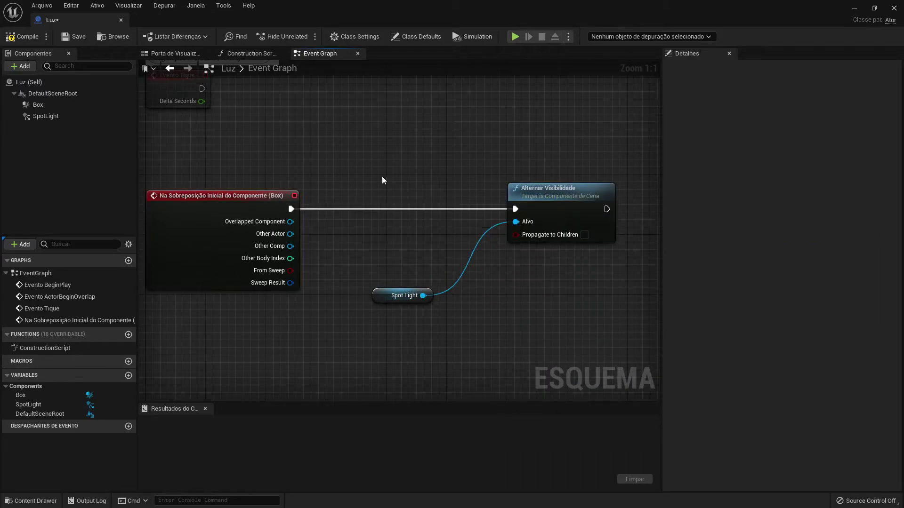
Compile the Luz blueprint and inspect the Alternar Visibilidade and Spot Light nodes
left_click(36, 42)
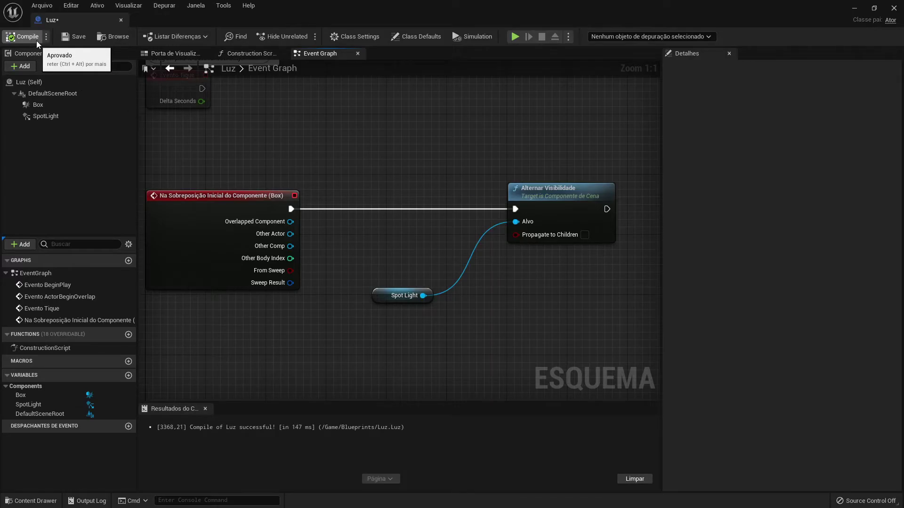
mouse_move(204, 194)
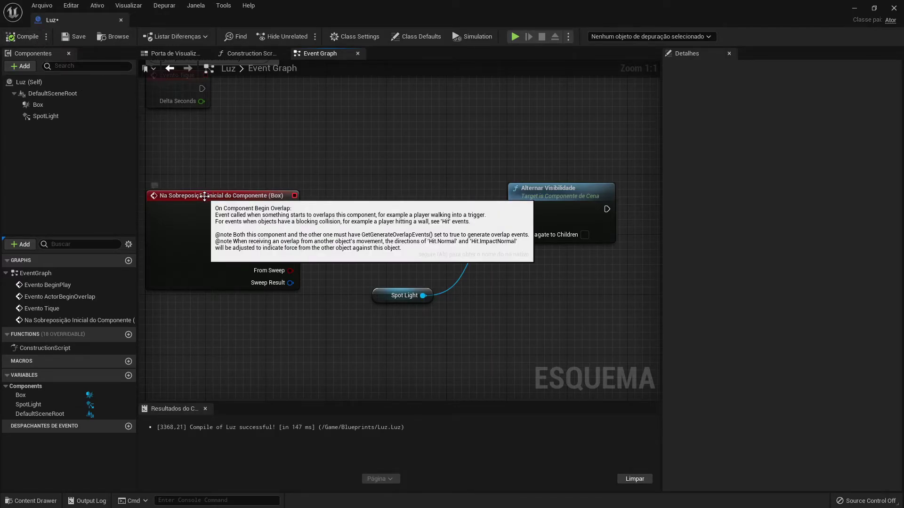
left_click(556, 195)
left_click(393, 296)
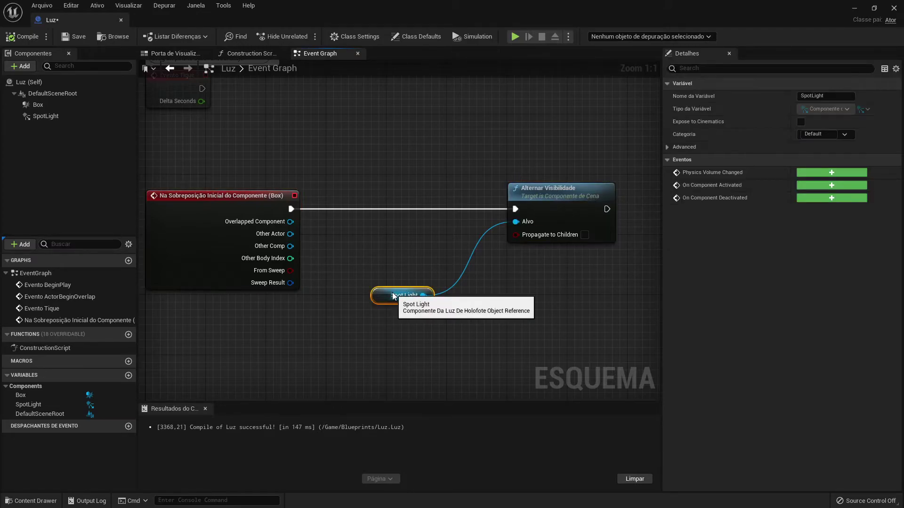
left_click(416, 258)
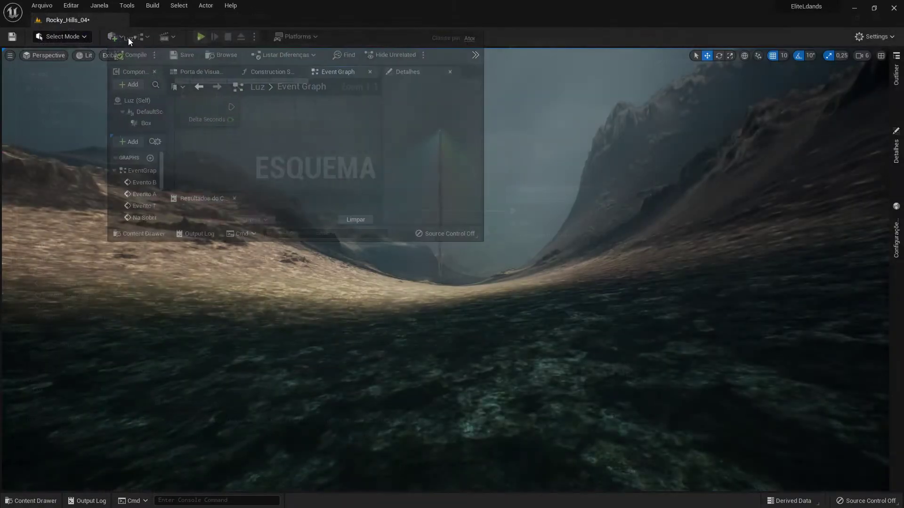
Drag the Luz blueprint from the Content Drawer onto the Rocky_Hills_04 valley floor
left_click_drag(76, 20, 154, 23)
left_click(80, 21)
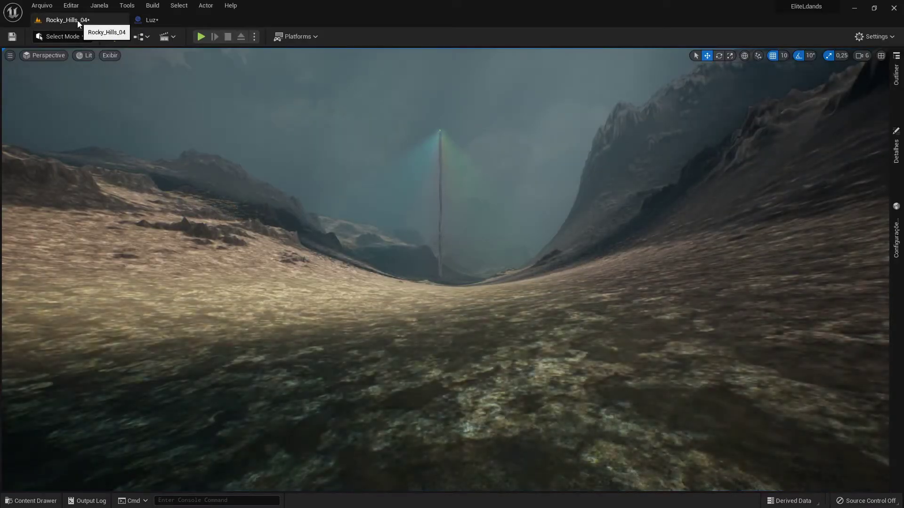
key("ctrl+space")
left_click_drag(169, 362, 440, 391)
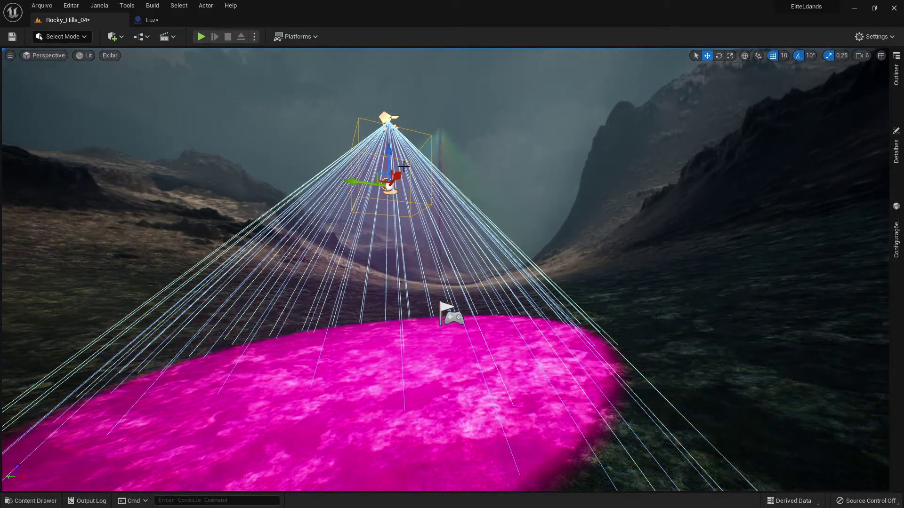
left_click(151, 20)
left_click(366, 179)
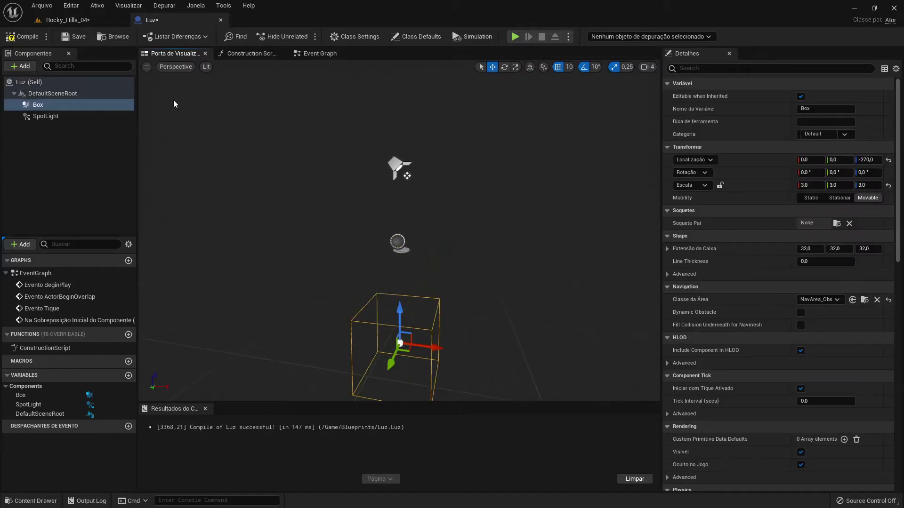
left_click(66, 20)
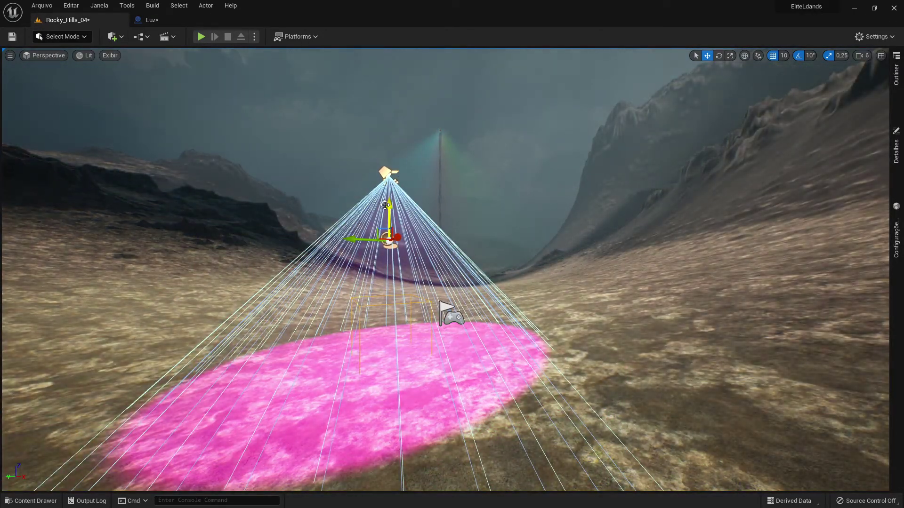
Alt-drag the Luz actor into a grid of about a dozen magenta-lit copies
right_click_drag(385, 205, 385, 205)
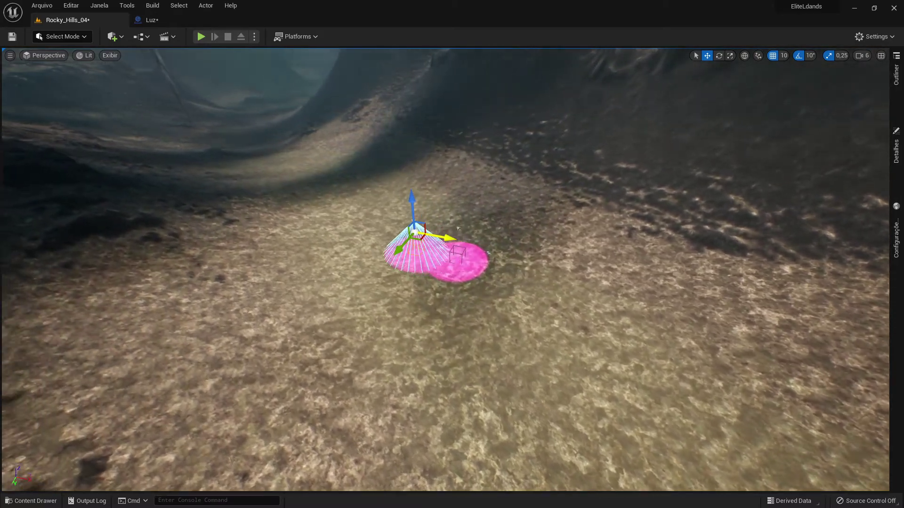
left_click_drag(449, 238, 607, 264, "alt")
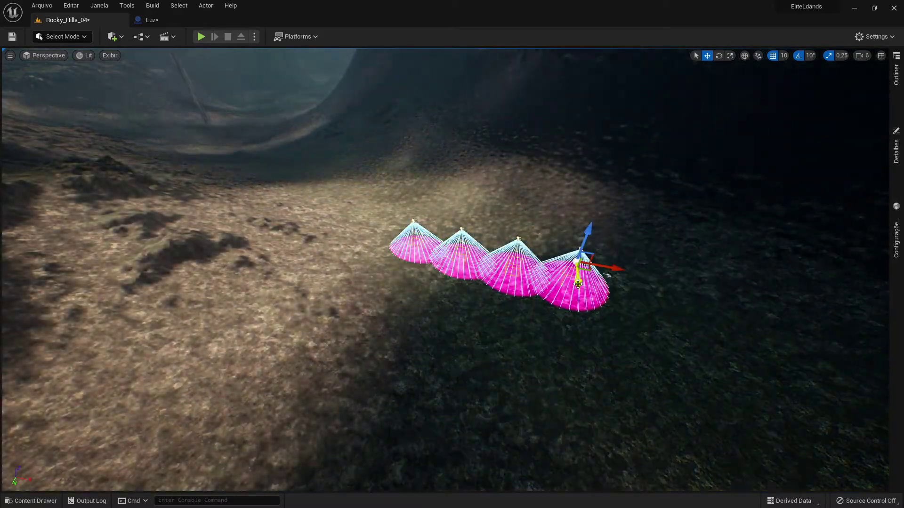
left_click_drag(417, 226, 440, 391, "alt")
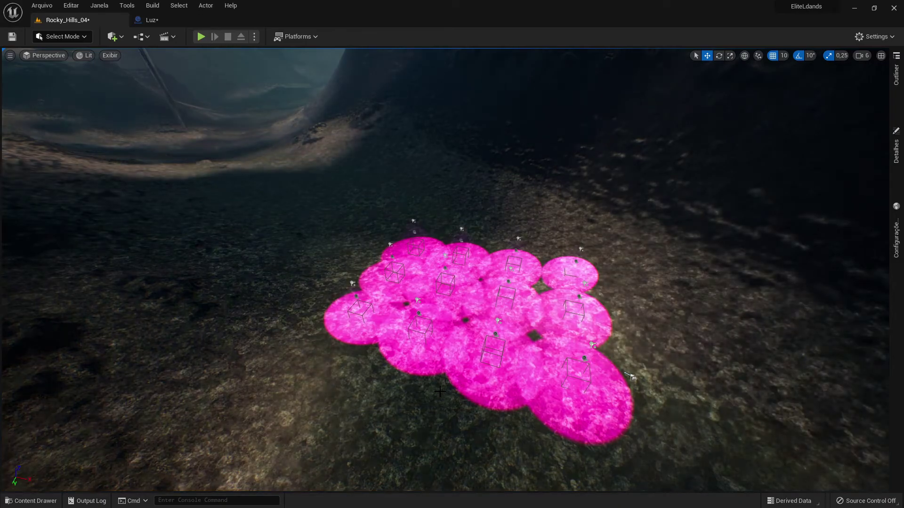
left_click(151, 20)
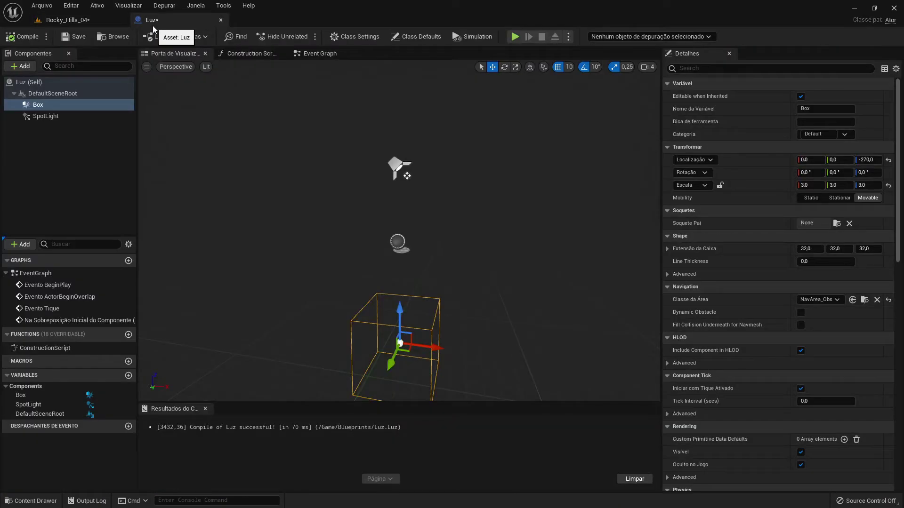
Play the level and run the character on and off the magenta spotlight pools
left_click(513, 37)
key("w")
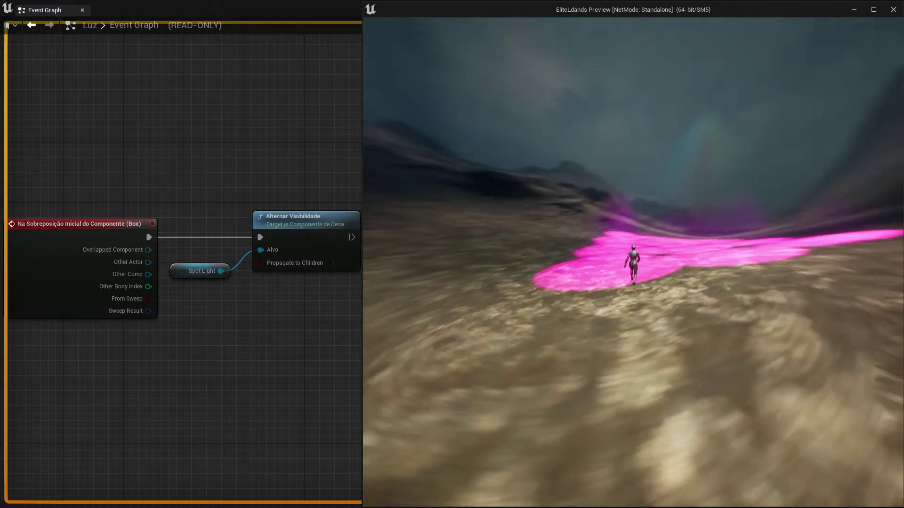
key("s")
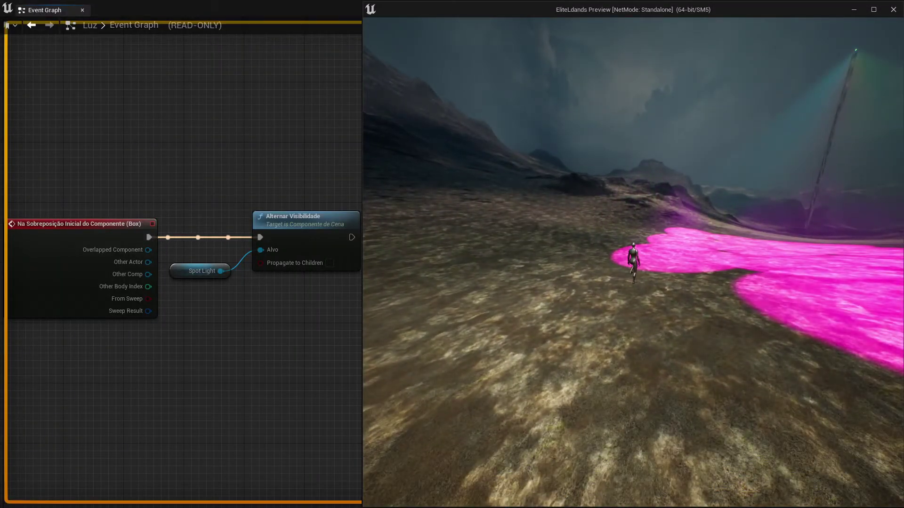
key("w")
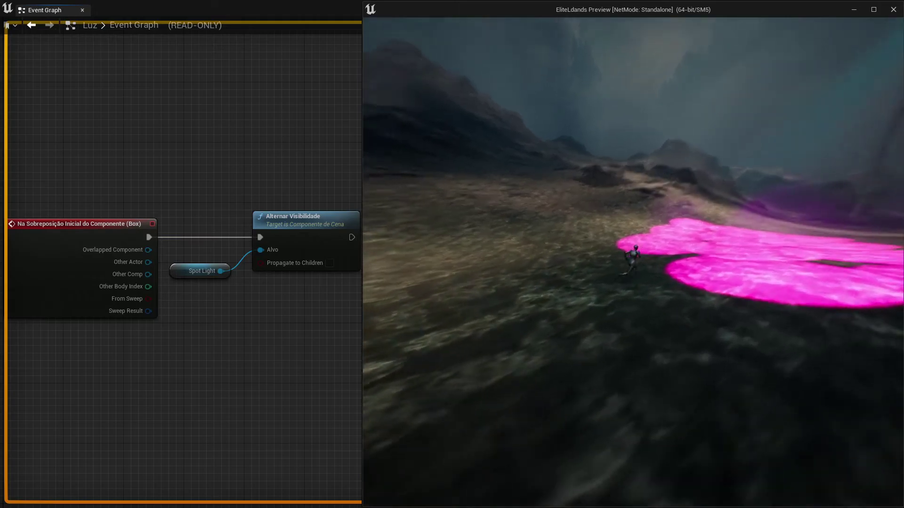
key("s")
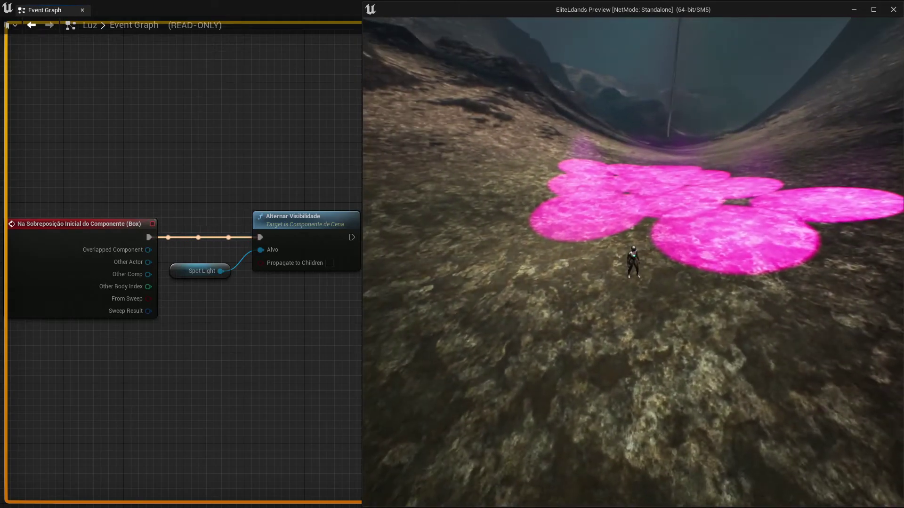
key("w")
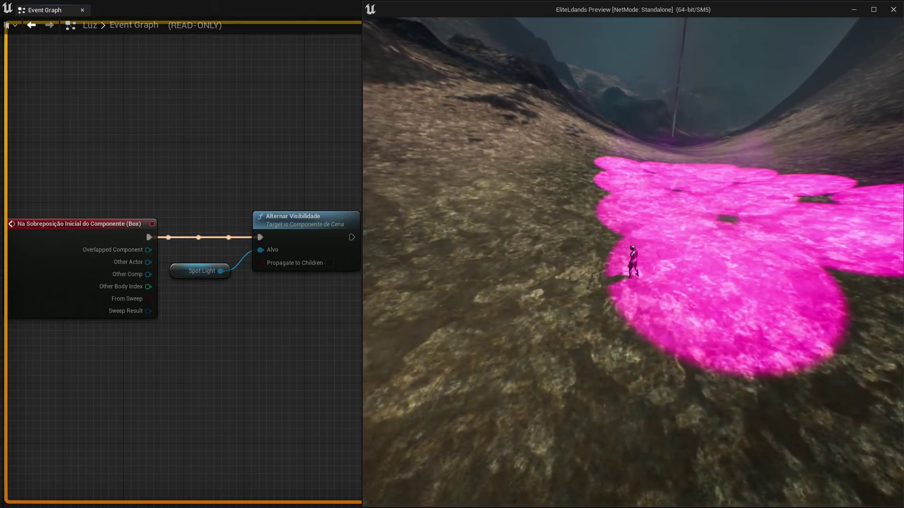
key("super+Up")
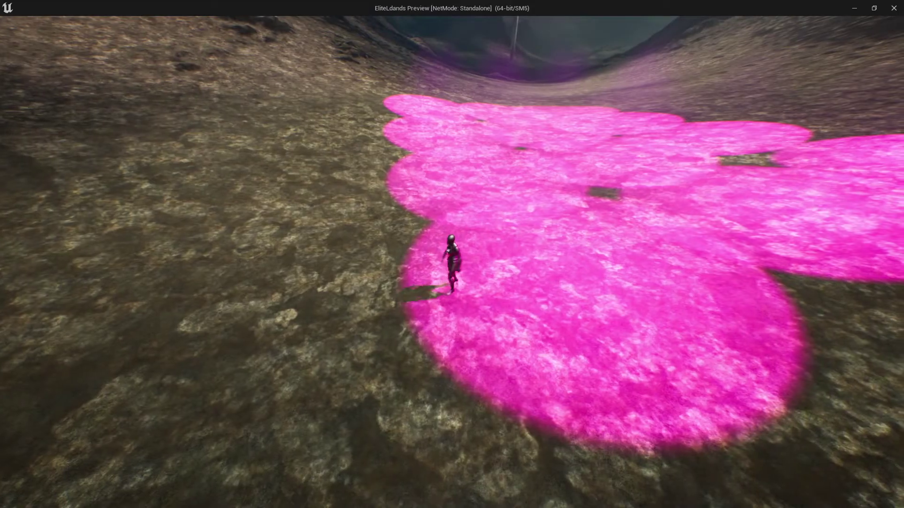
key("w")
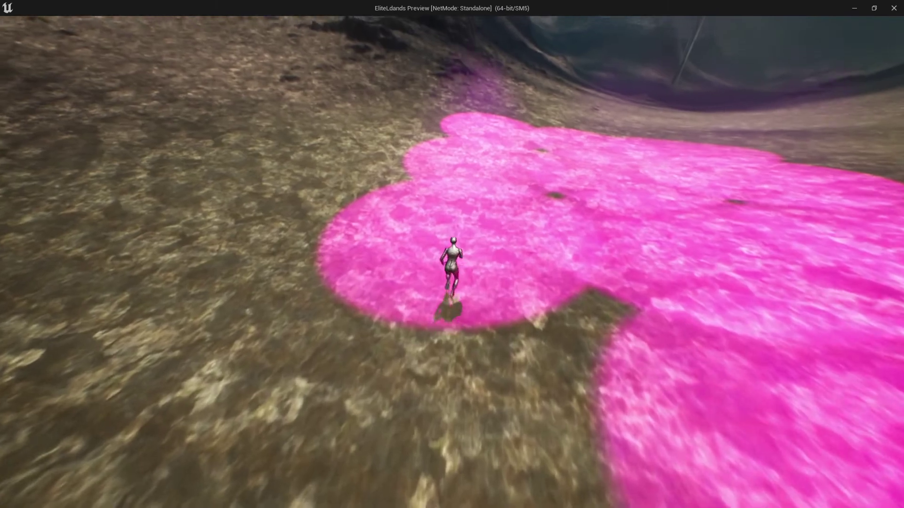